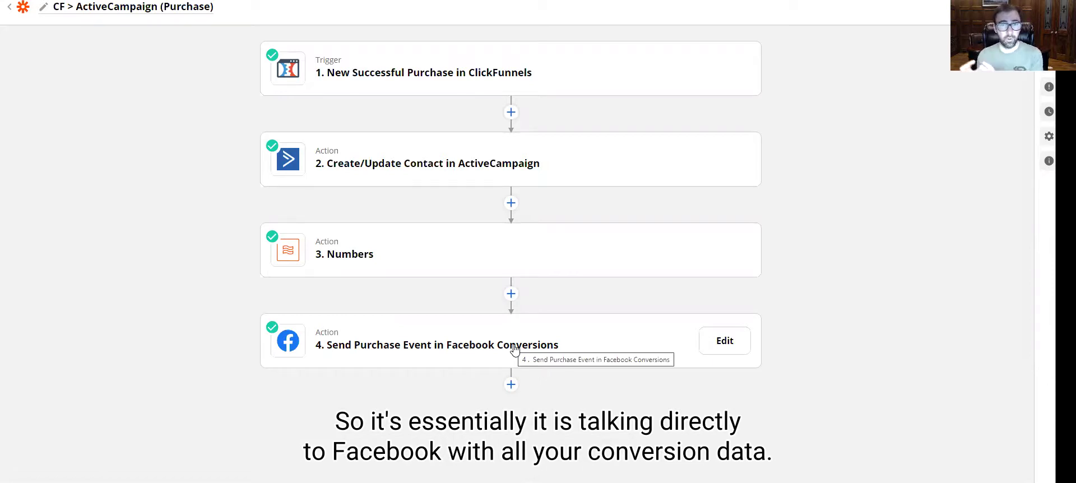
Show the trigger's sample ClickFunnels purchase: Ultimate Skin Bundle at 17700 cents USD.
click(351, 71)
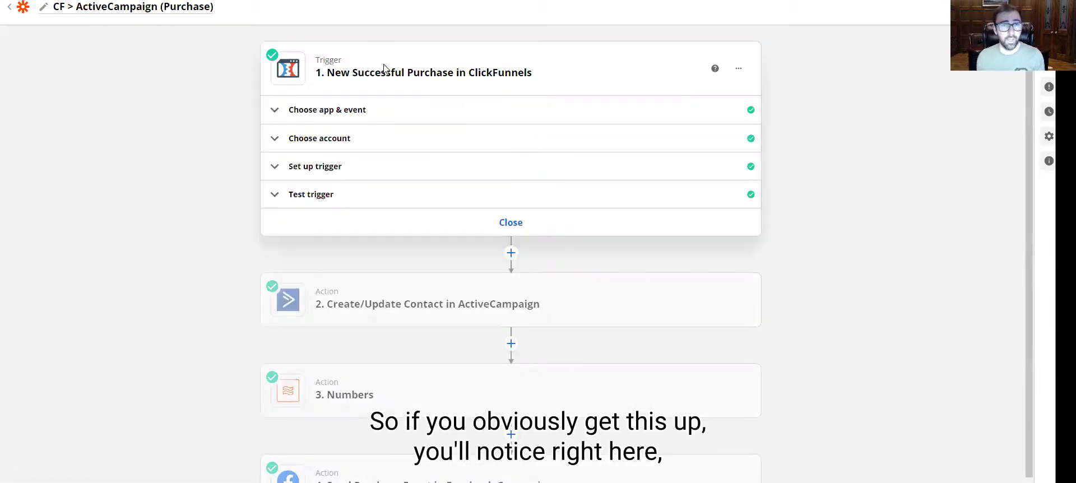
click(313, 195)
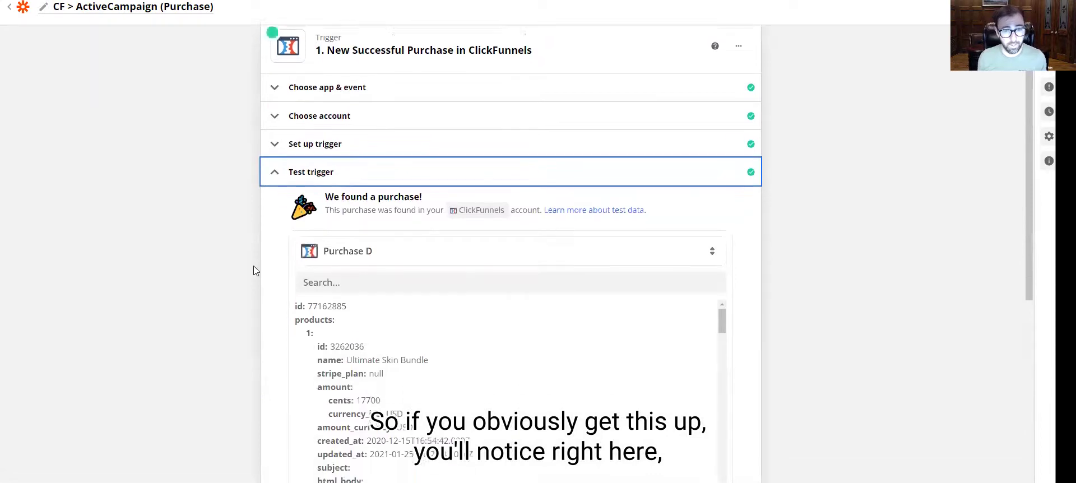
scroll(336, 314, down, 2)
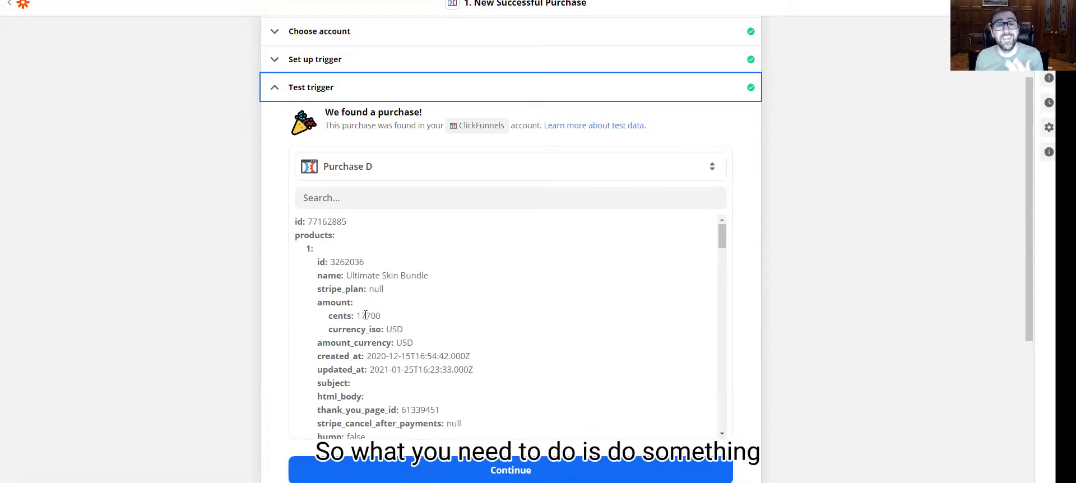
scroll(233, 247, down, 5)
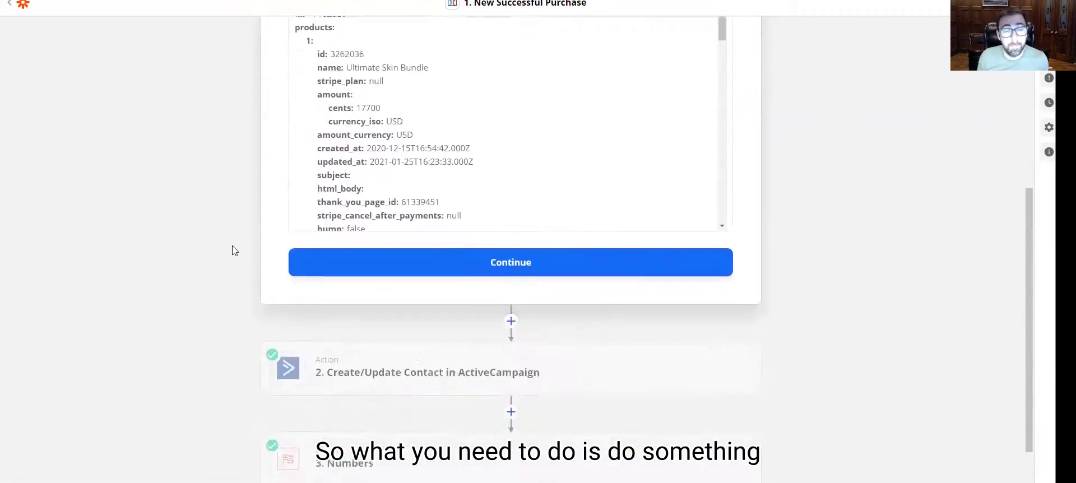
Open the Numbers formatter step and review its chosen app and event.
click(504, 177)
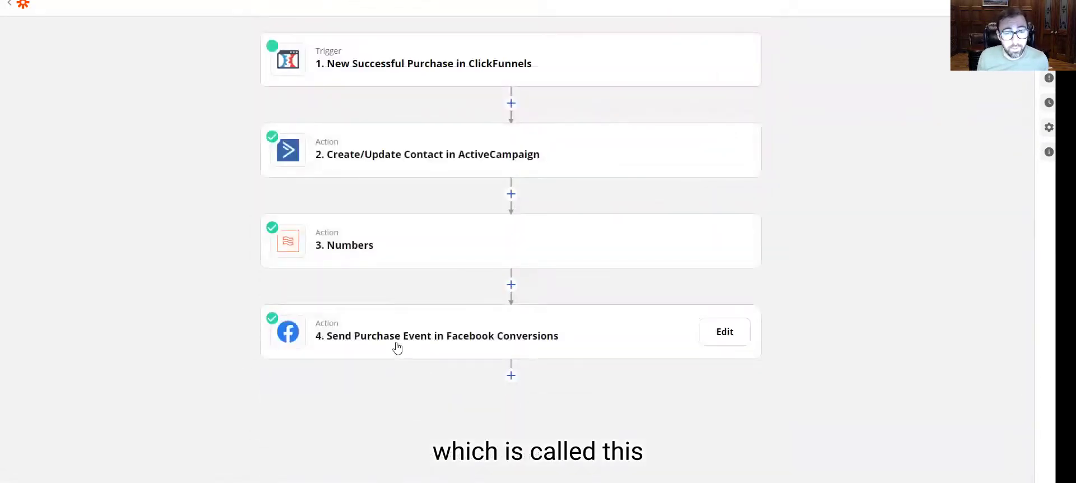
click(360, 247)
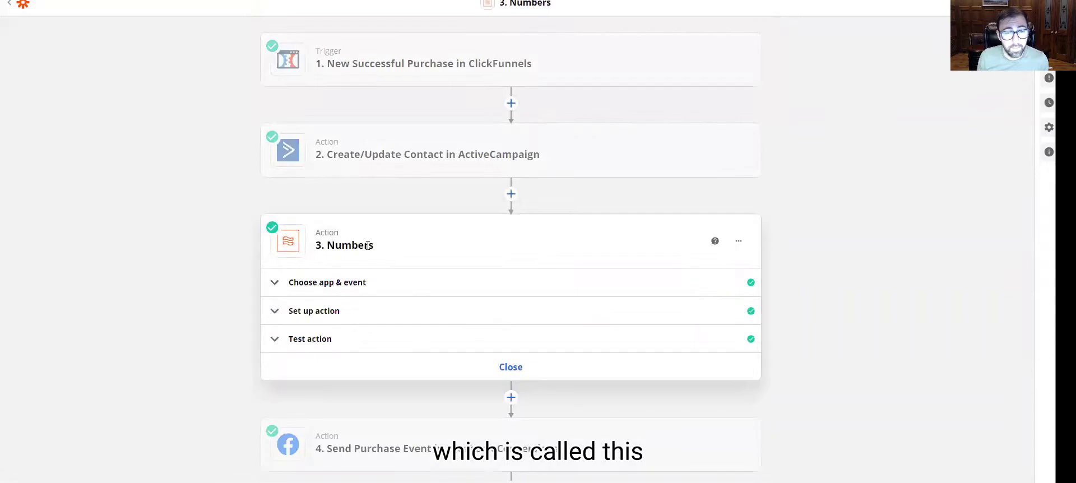
click(322, 283)
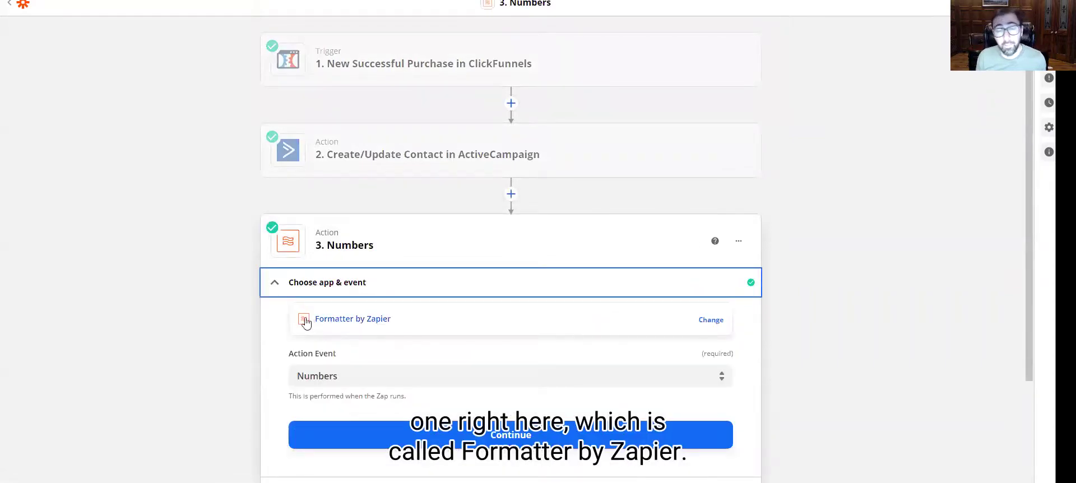
scroll(204, 308, down, 3)
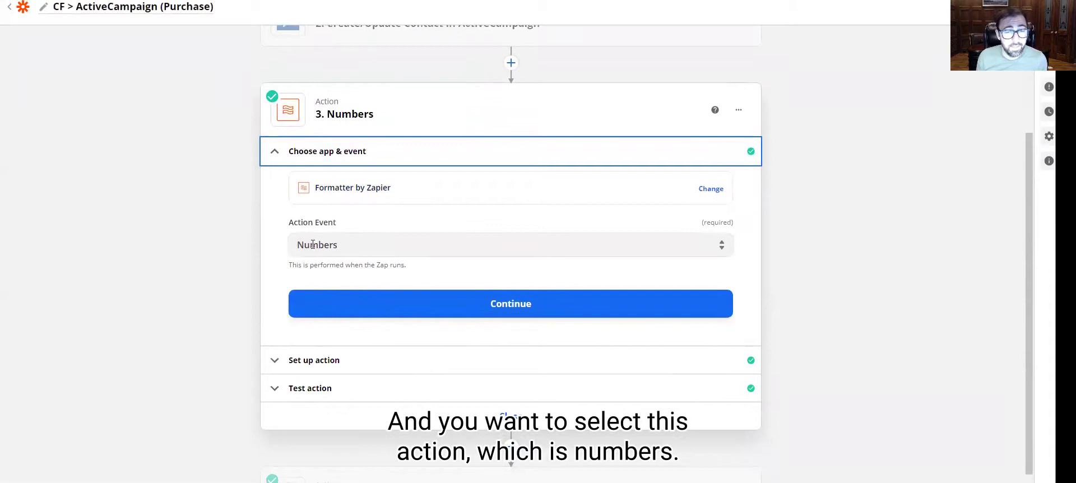
click(362, 365)
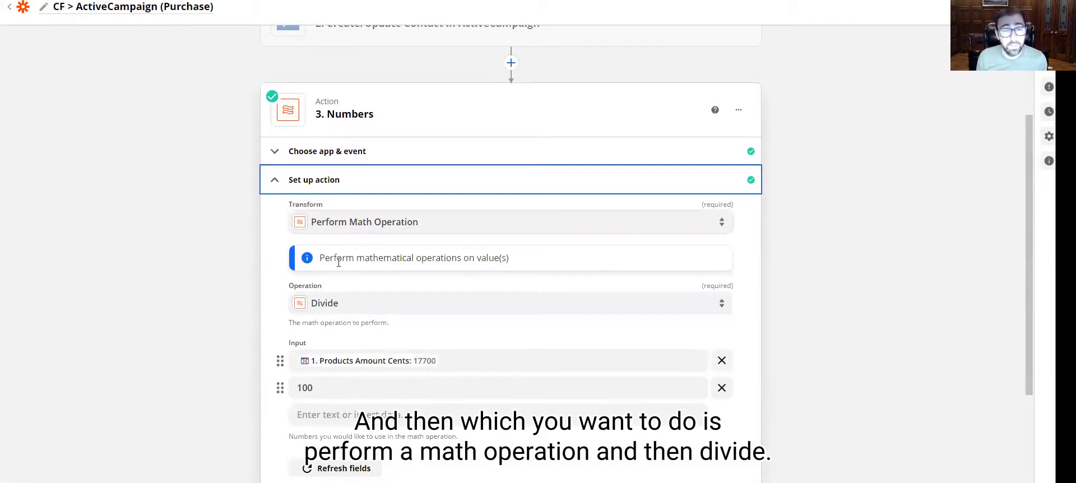
Verify the Divide operation uses ClickFunnels Products Amount Cents as input with divisor 100.
scroll(354, 293, down, 2)
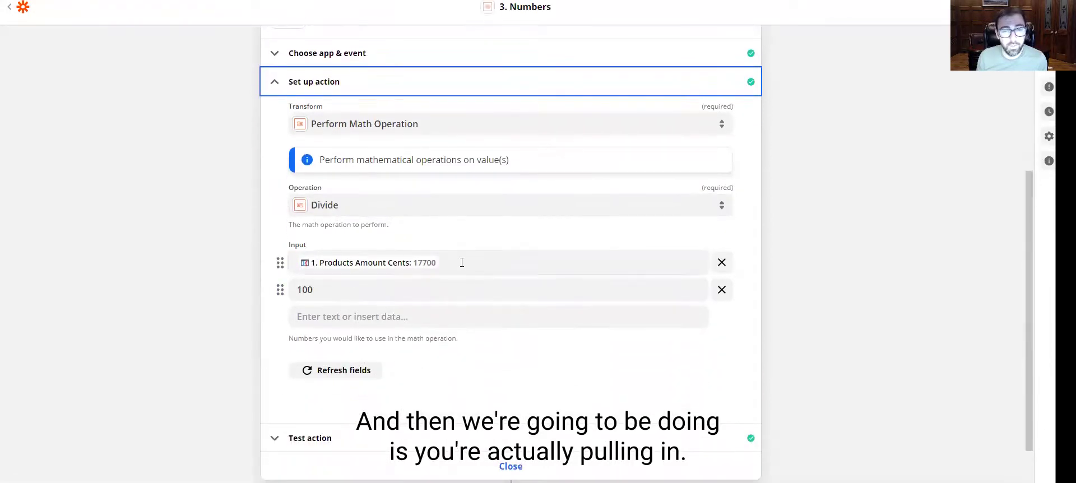
click(354, 293)
click(362, 351)
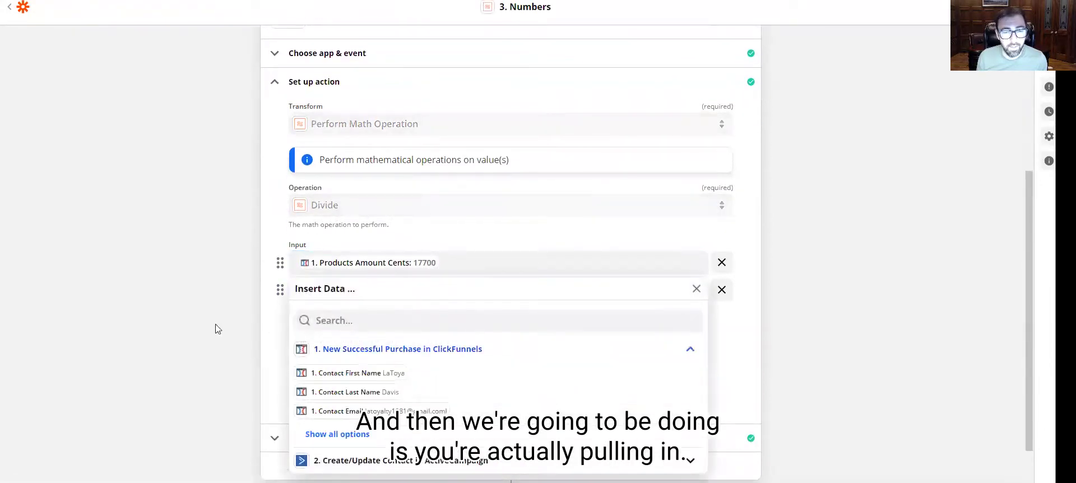
click(336, 435)
scroll(460, 386, down, 3)
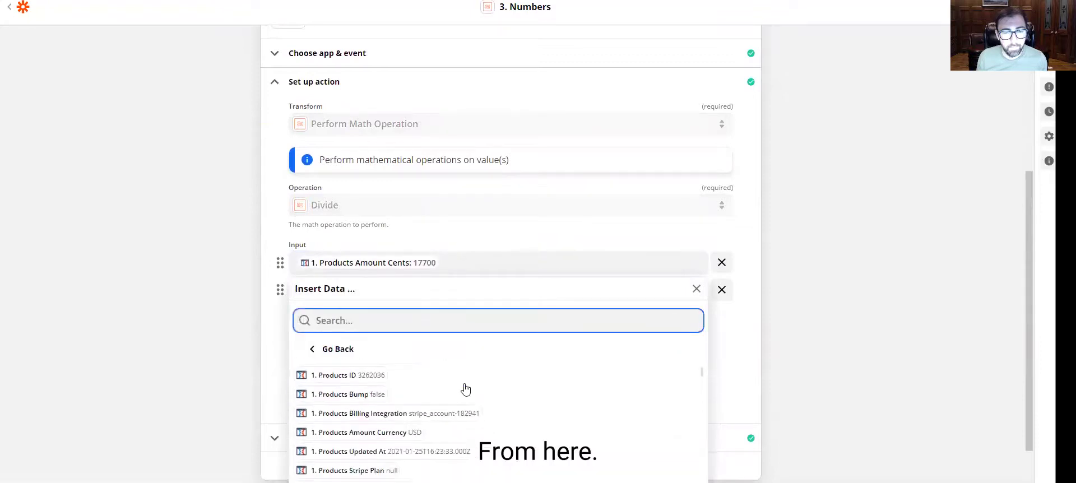
scroll(461, 387, down, 2)
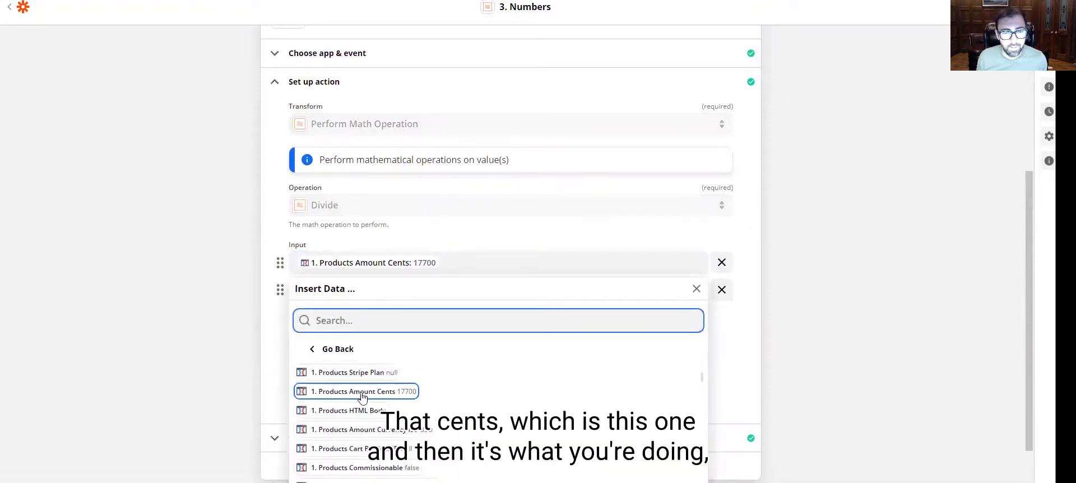
click(197, 320)
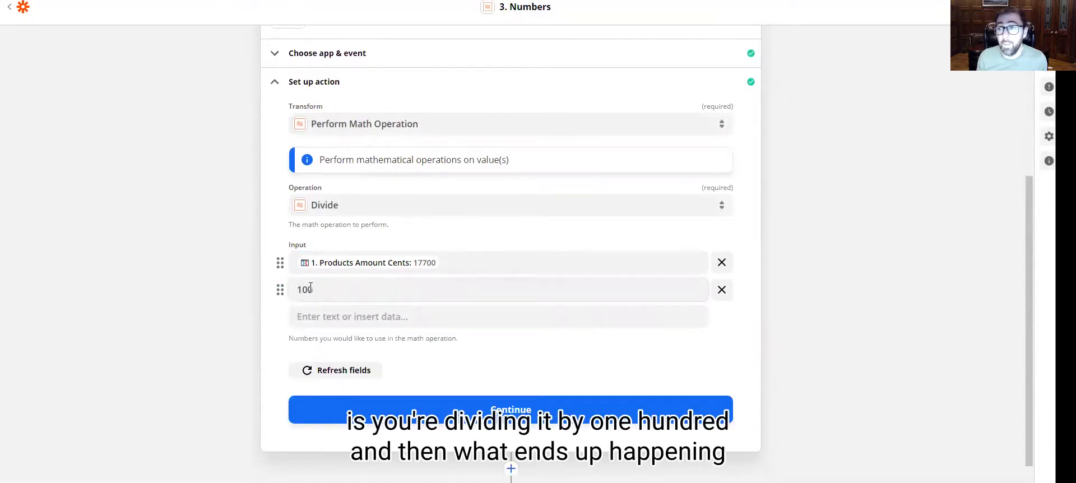
Confirm the Numbers step's test output is 177 and close the step.
scroll(375, 351, down, 1)
click(447, 342)
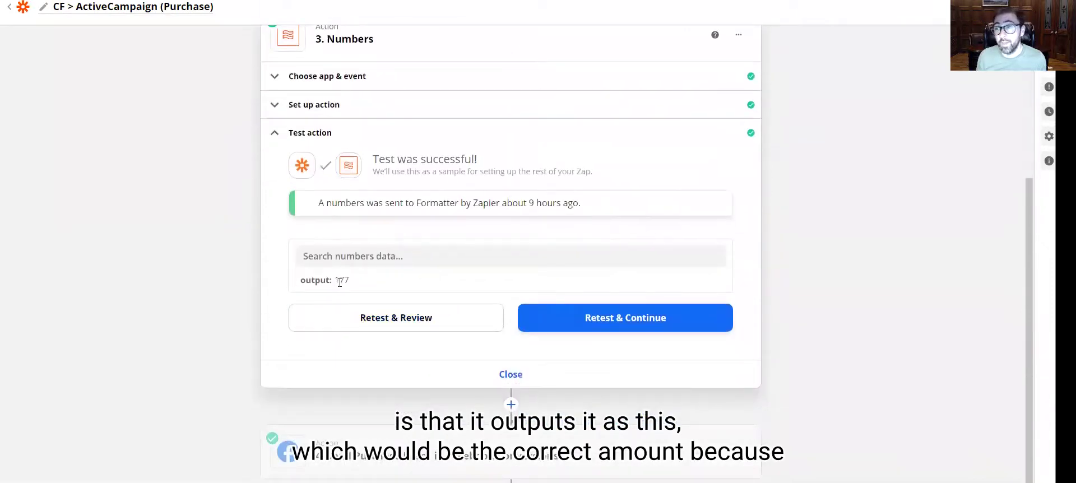
click(510, 376)
click(388, 342)
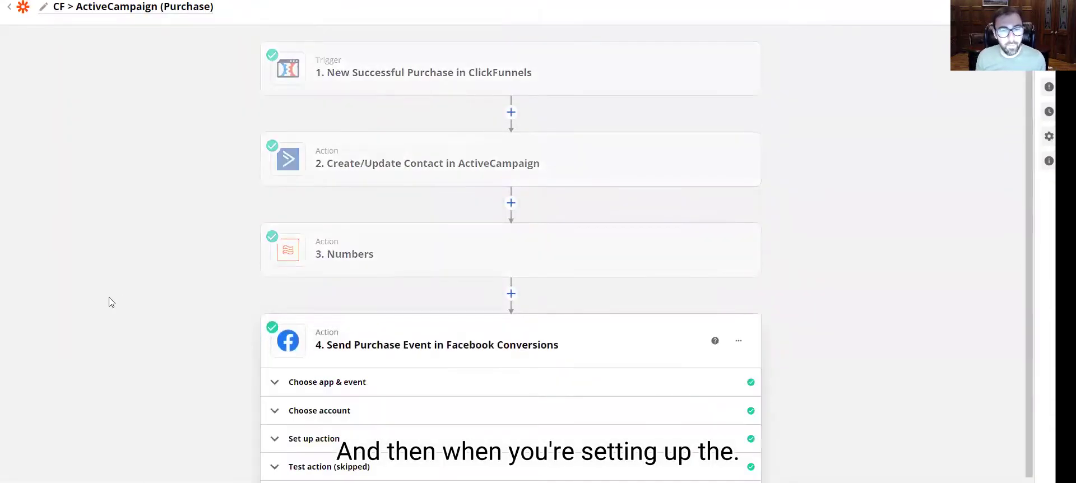
click(326, 419)
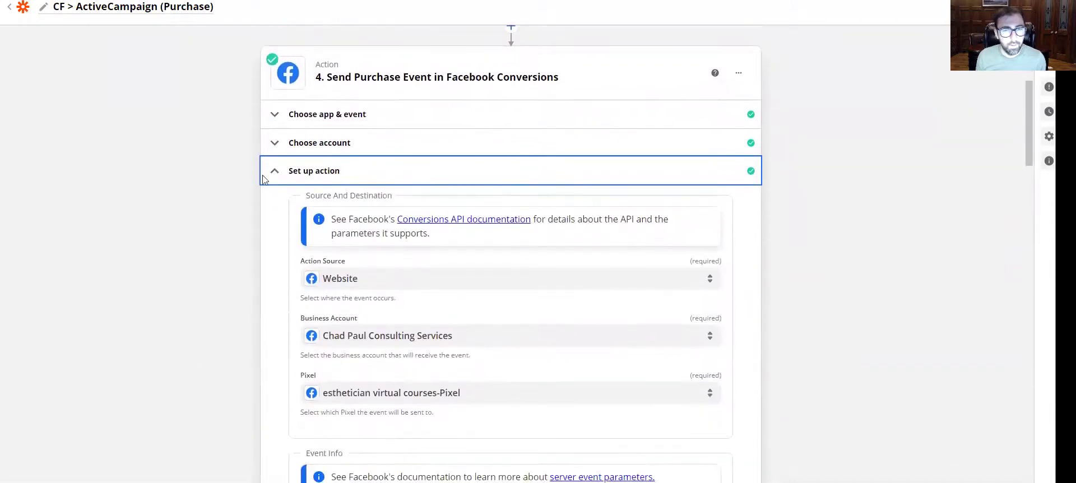
click(314, 147)
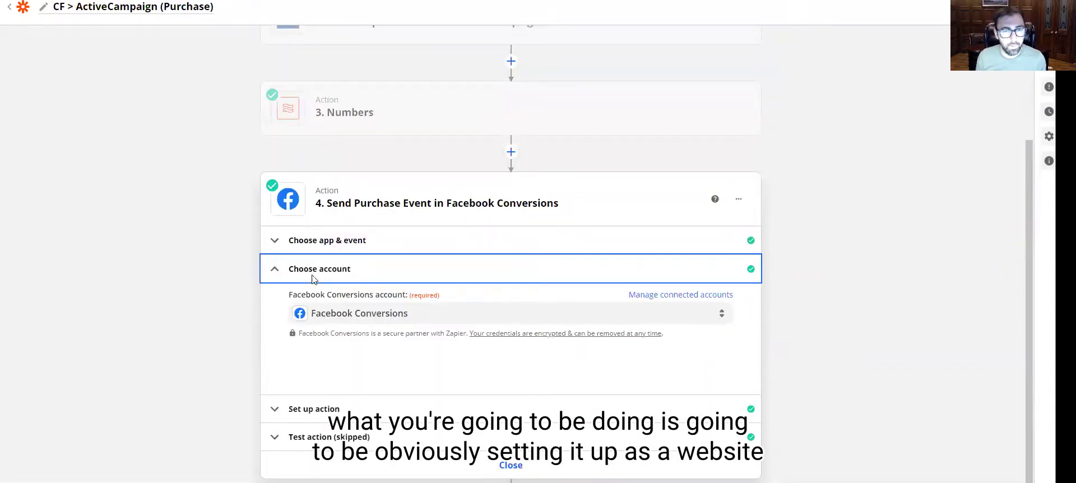
click(277, 269)
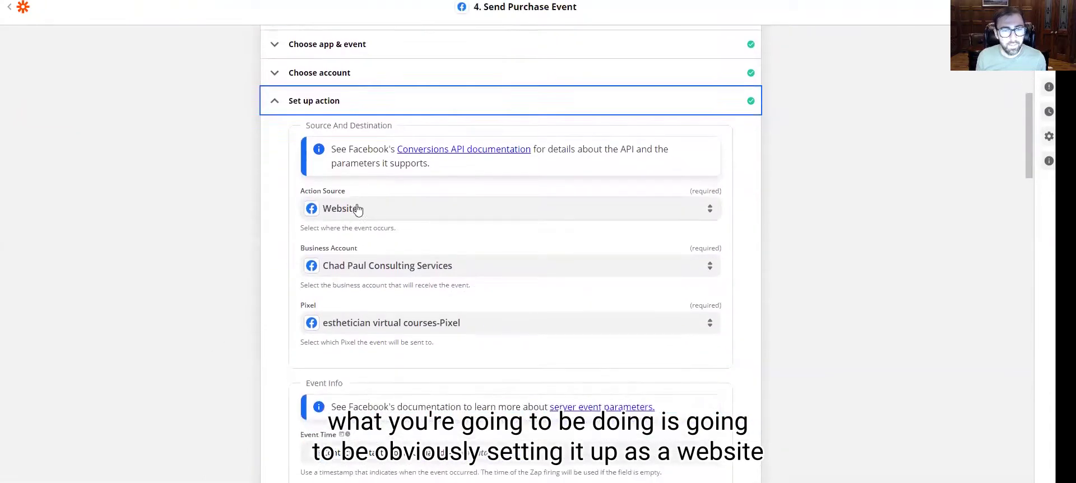
scroll(255, 258, down, 6)
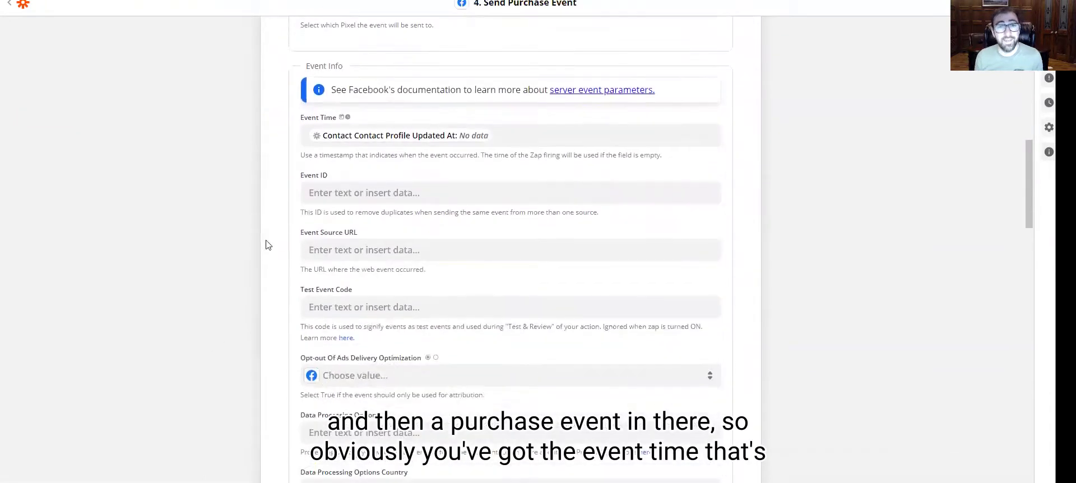
click(459, 135)
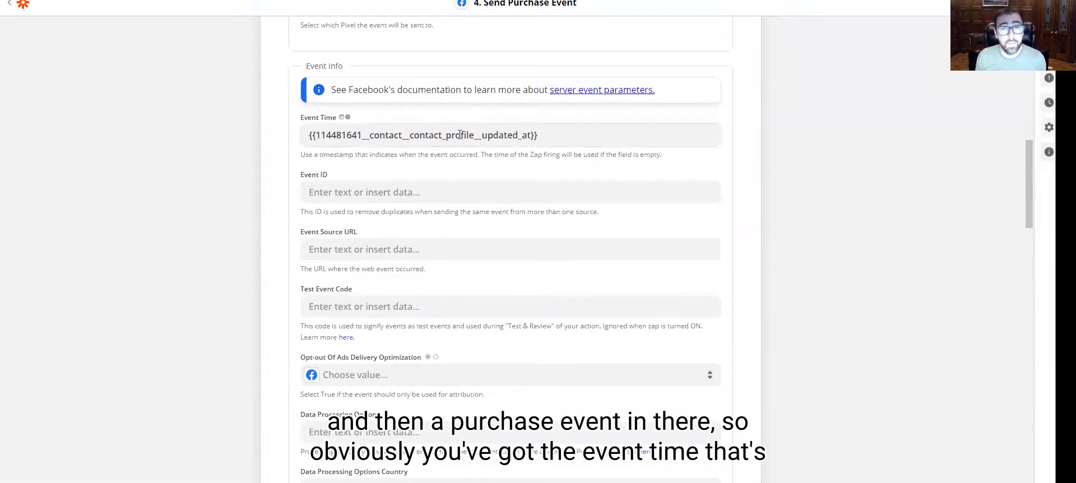
click(579, 136)
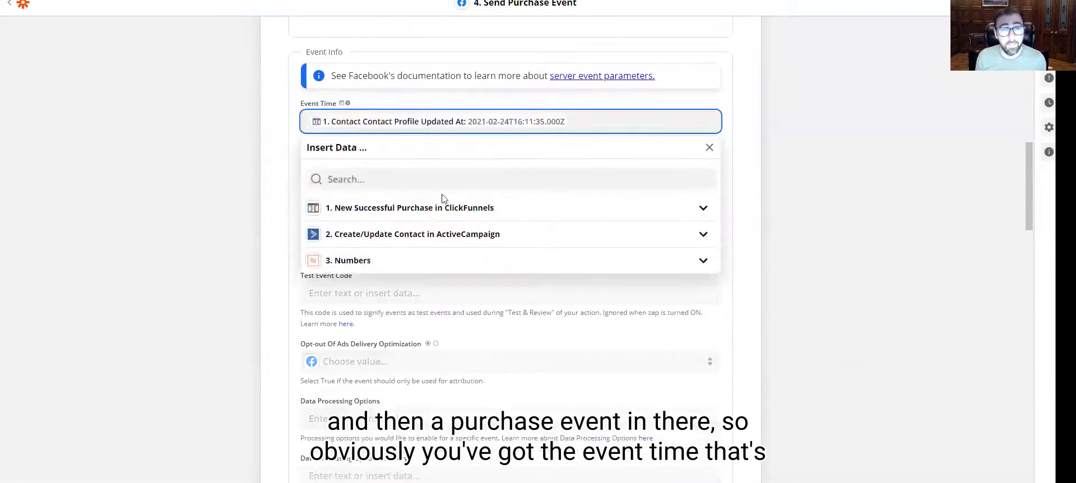
click(423, 212)
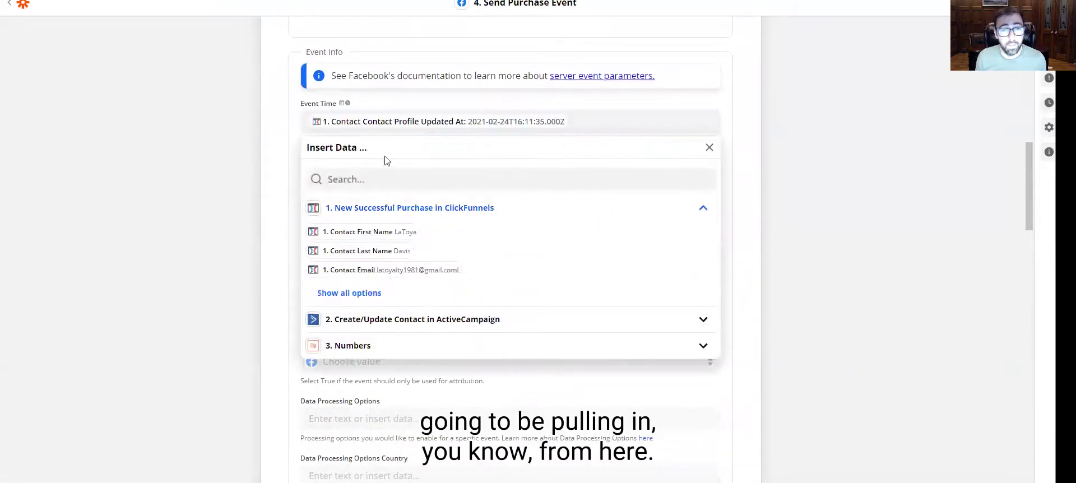
click(295, 233)
scroll(301, 274, down, 10)
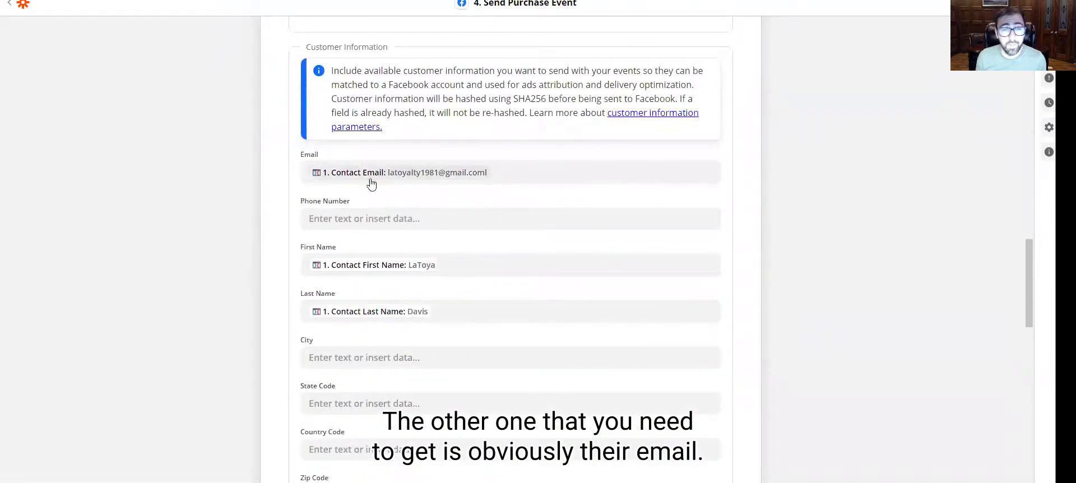
scroll(356, 207, down, 3)
scroll(183, 249, down, 6)
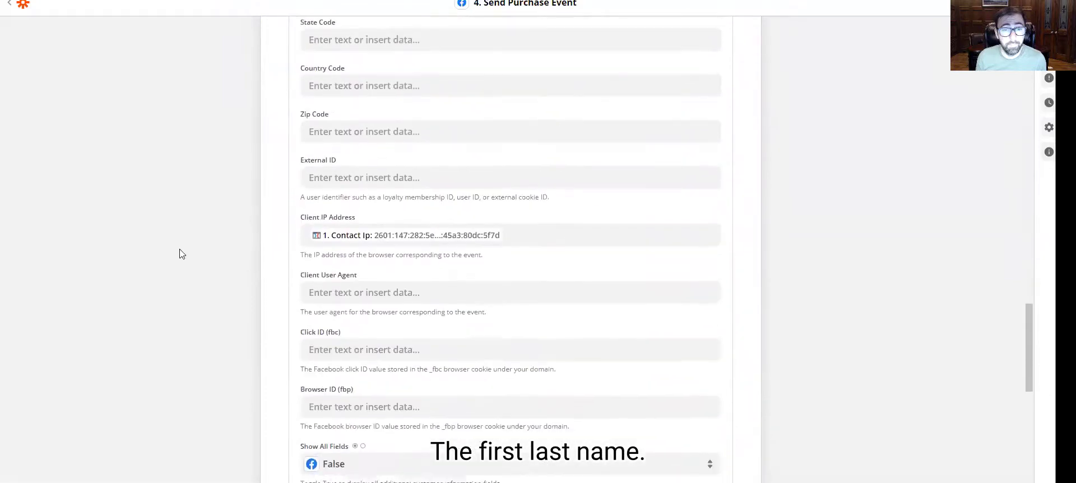
scroll(257, 272, down, 3)
scroll(257, 272, down, 5)
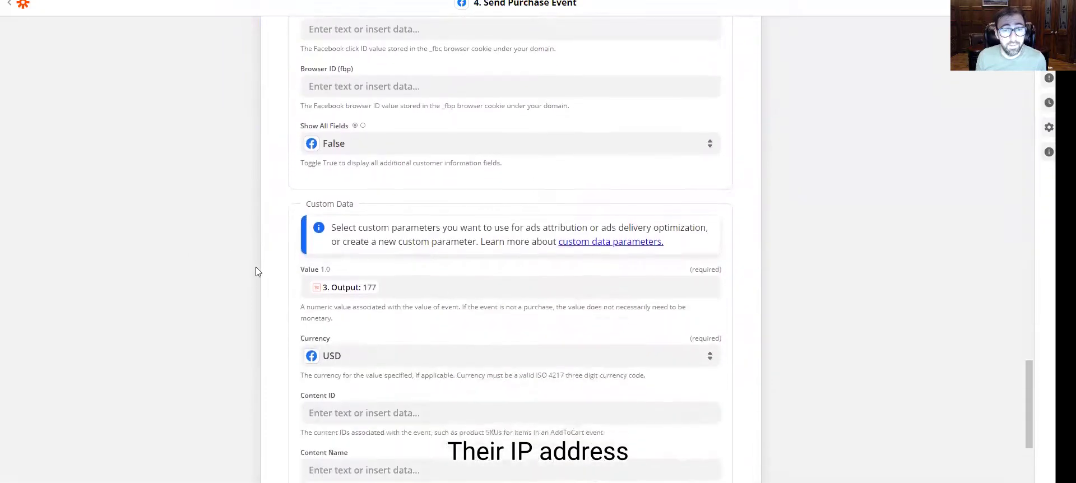
click(410, 174)
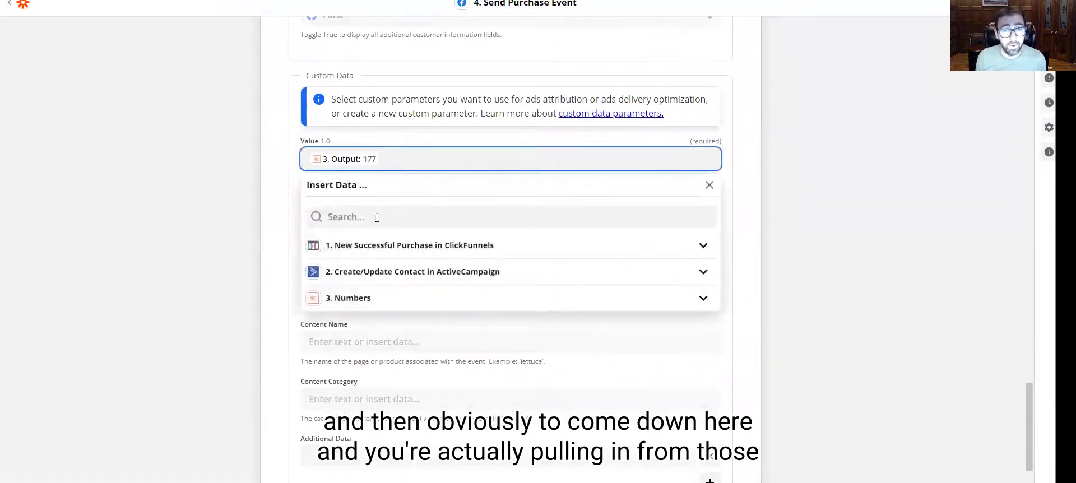
click(346, 302)
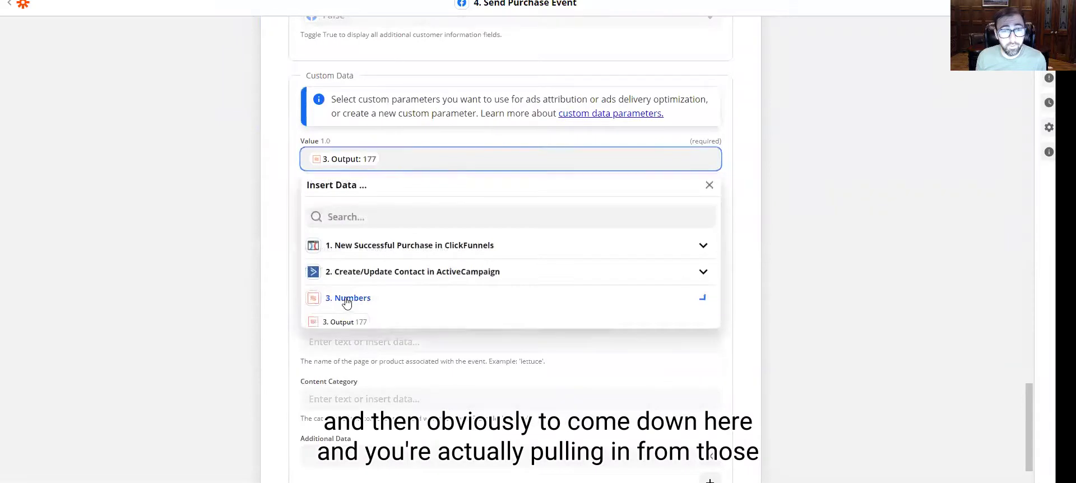
click(225, 258)
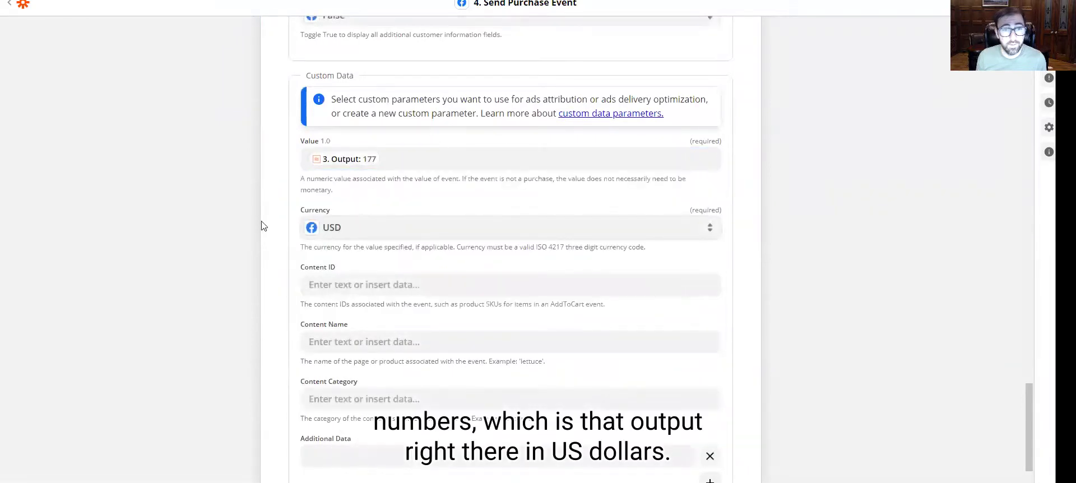
scroll(249, 226, down, 2)
scroll(250, 225, down, 1)
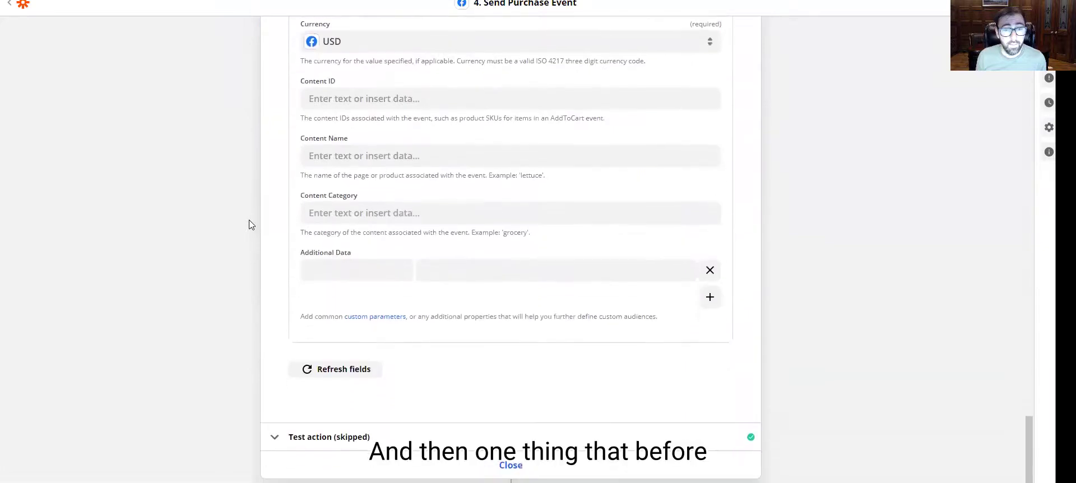
scroll(250, 224, up, 10)
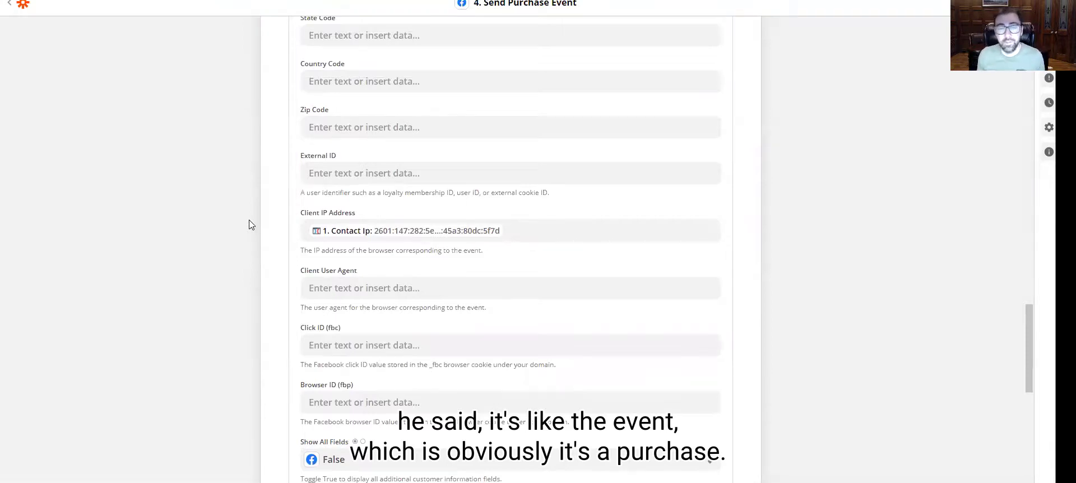
scroll(250, 225, down, 10)
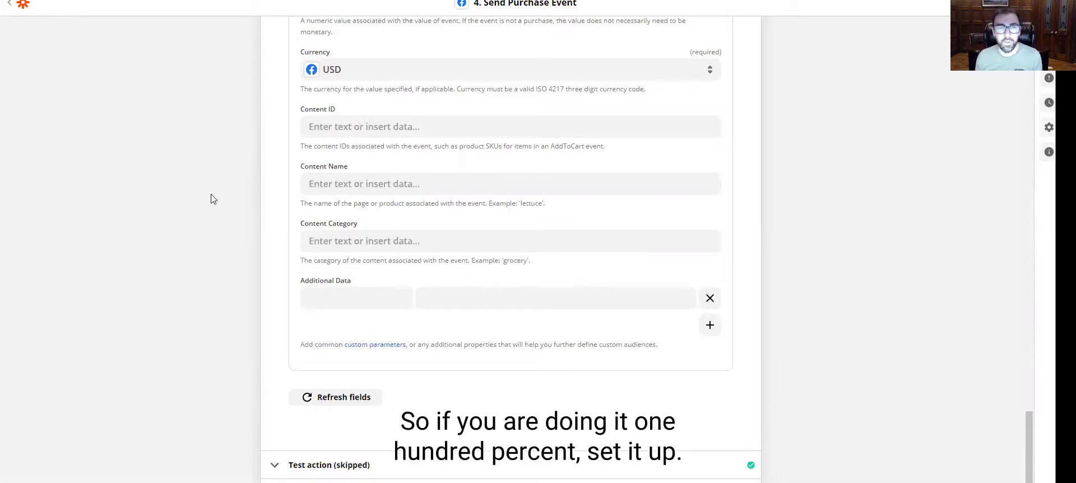
scroll(213, 199, down, 1)
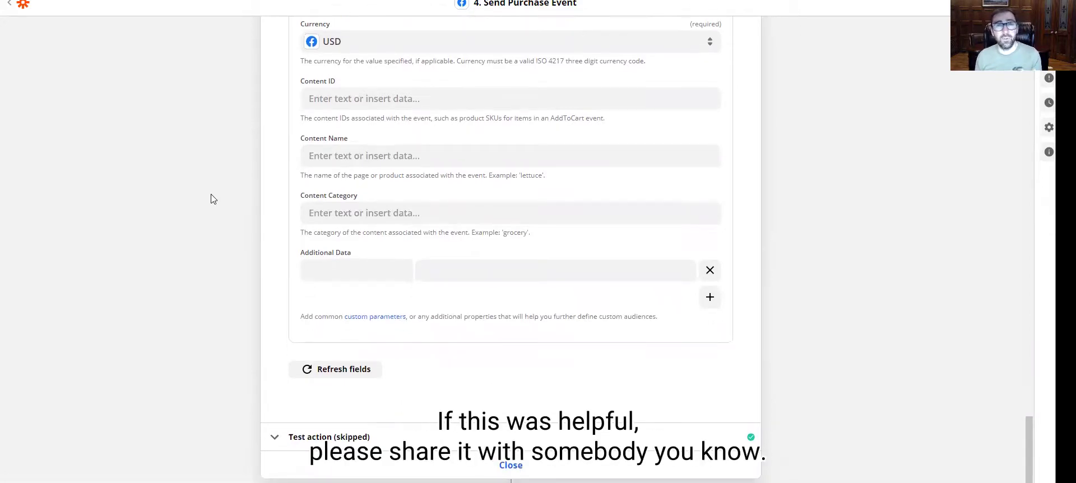